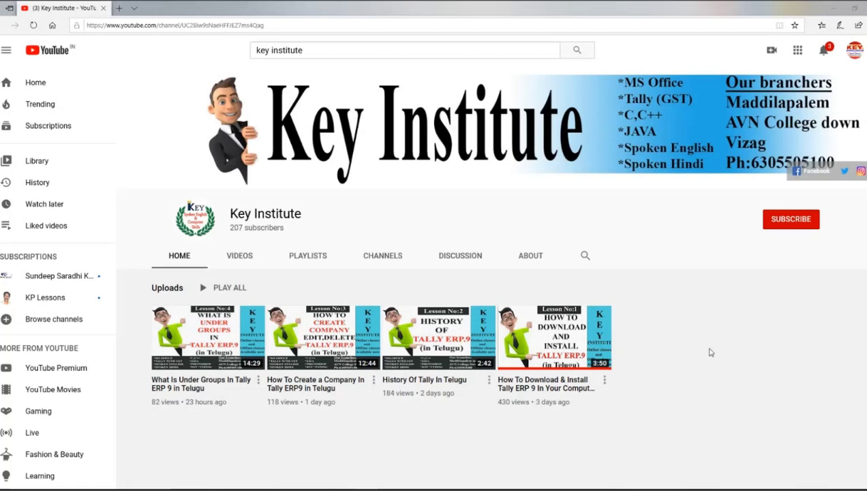
# Step: Subscribe to the Key Institute YouTube channel and set its notification bell to All
pyautogui.click(792, 220)
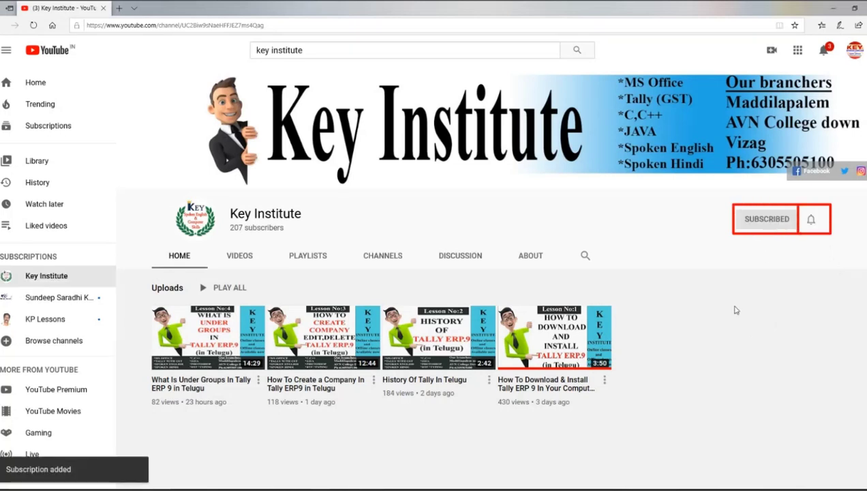
pyautogui.click(810, 220)
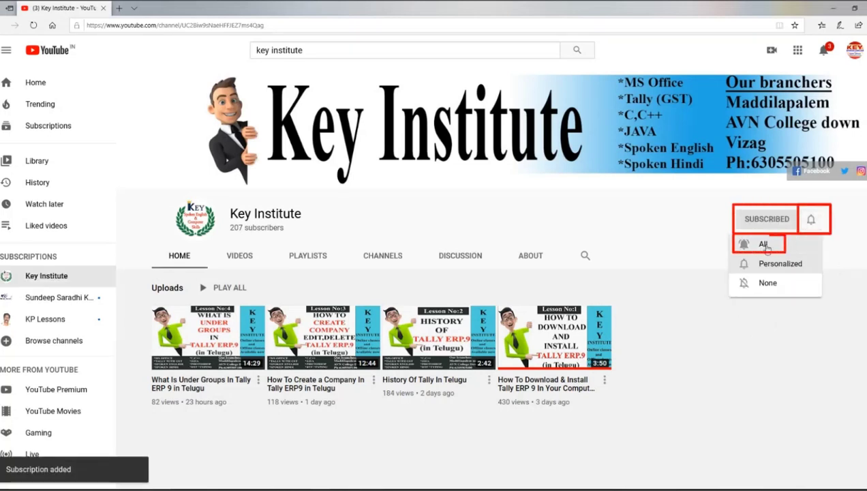
pyautogui.click(764, 246)
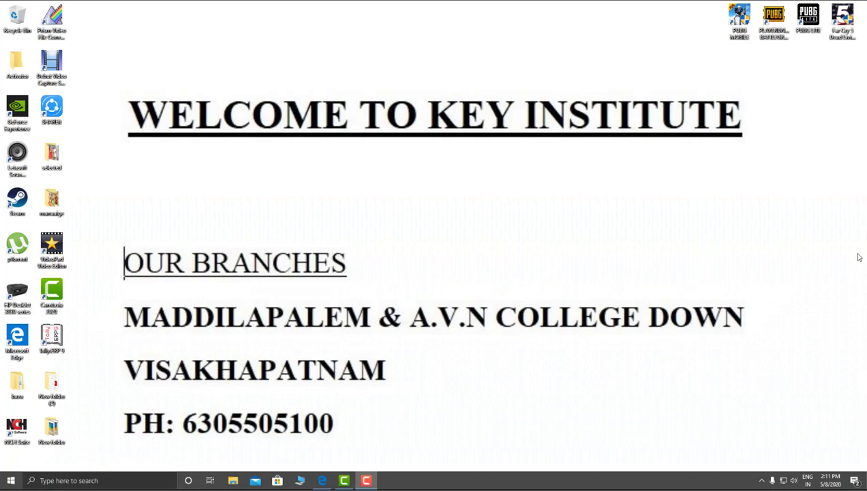
# Step: Launch Microsoft Office Word 2007 by searching 'wo' from the Start menu
pyautogui.press('super')
pyautogui.write('wo')
pyautogui.press('Return')
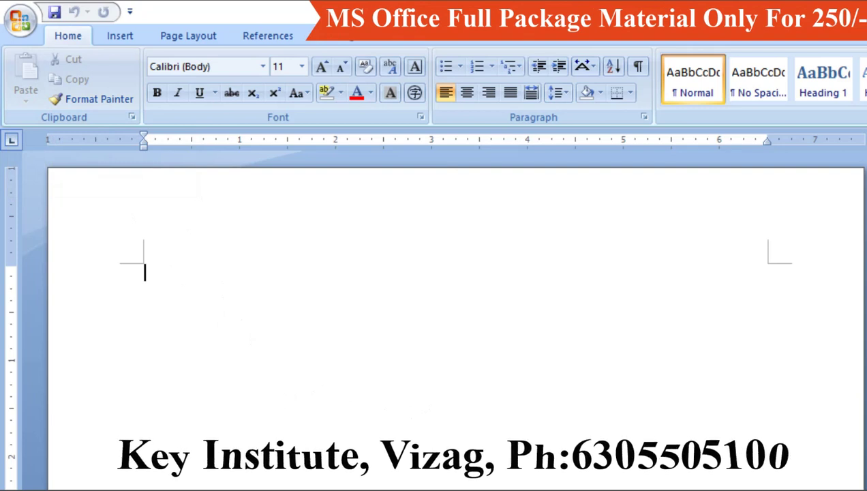
# Step: Generate sample paragraphs in the blank document with =rand()
pyautogui.write('=ran')
pyautogui.write('d()')
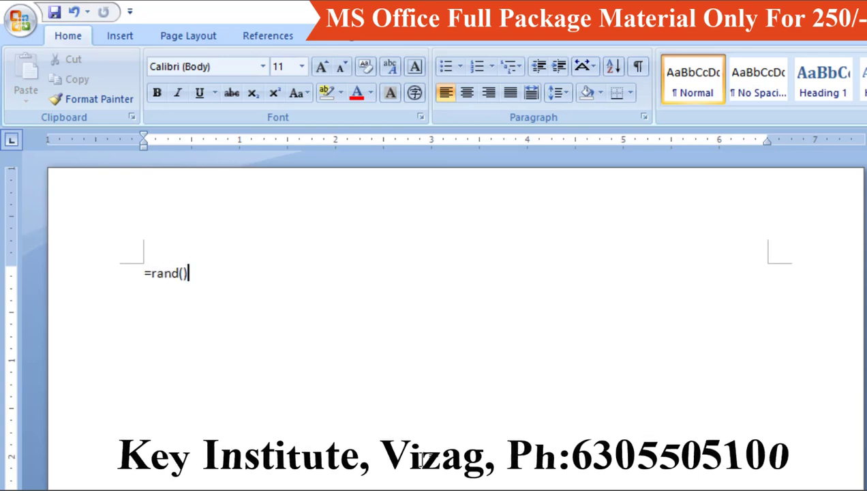
pyautogui.press('Return')
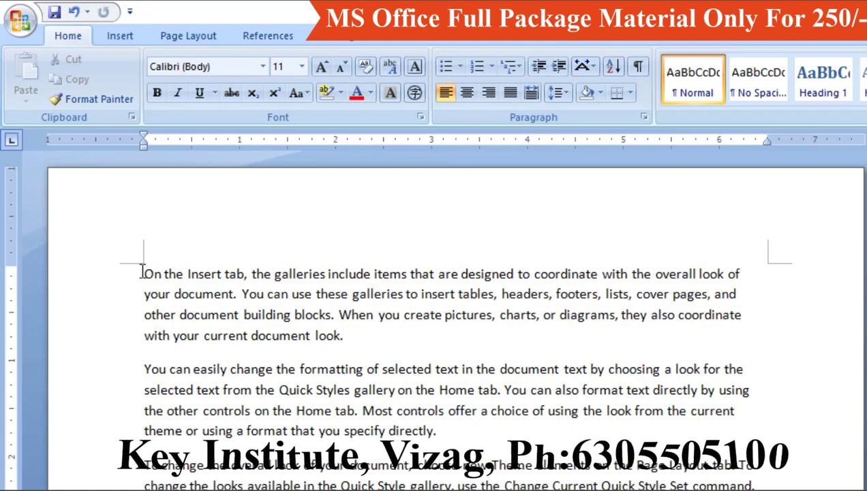
pyautogui.moveTo(142, 273); pyautogui.dragTo(356, 332)
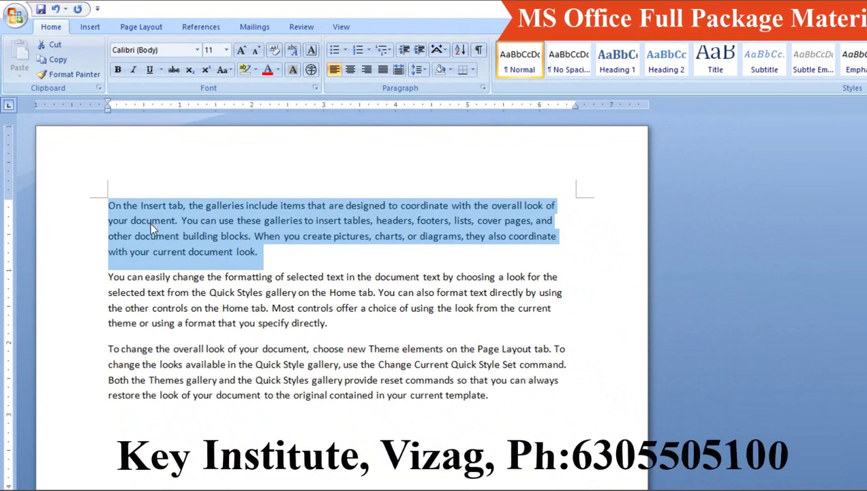
# Step: Delete the stray 'the in' line below the text and select the first paragraph
pyautogui.click(150, 435)
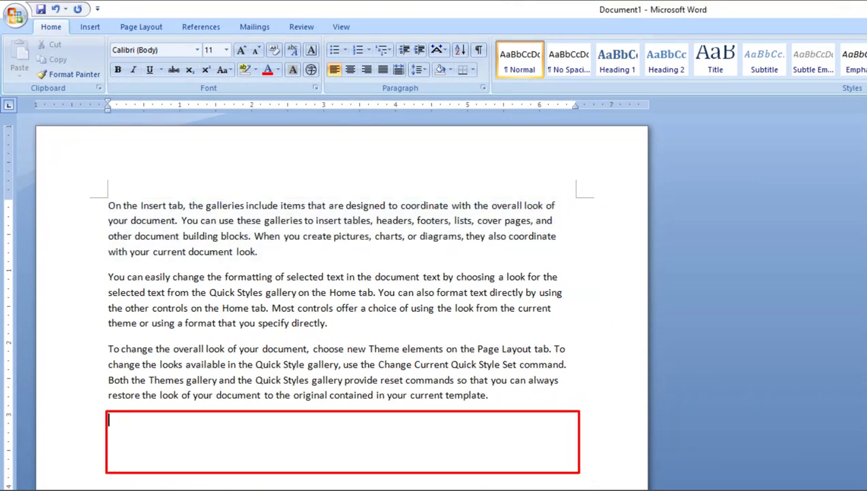
pyautogui.write('onthe in')
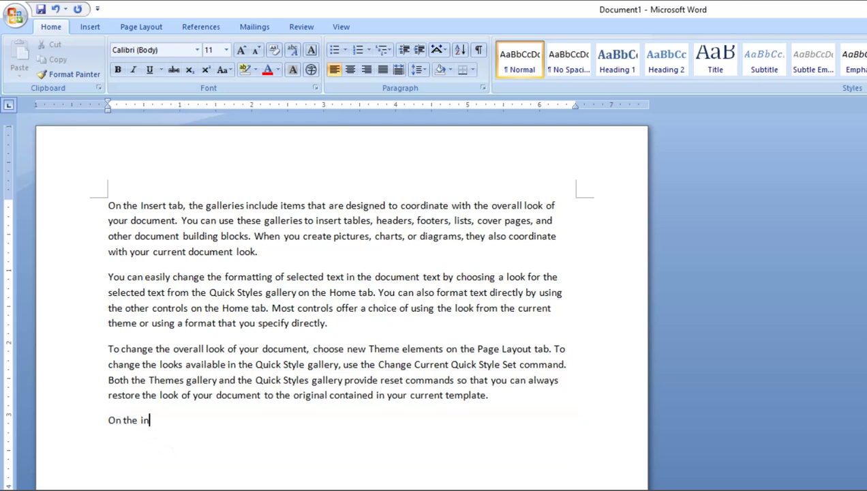
pyautogui.moveTo(173, 431); pyautogui.dragTo(47, 435)
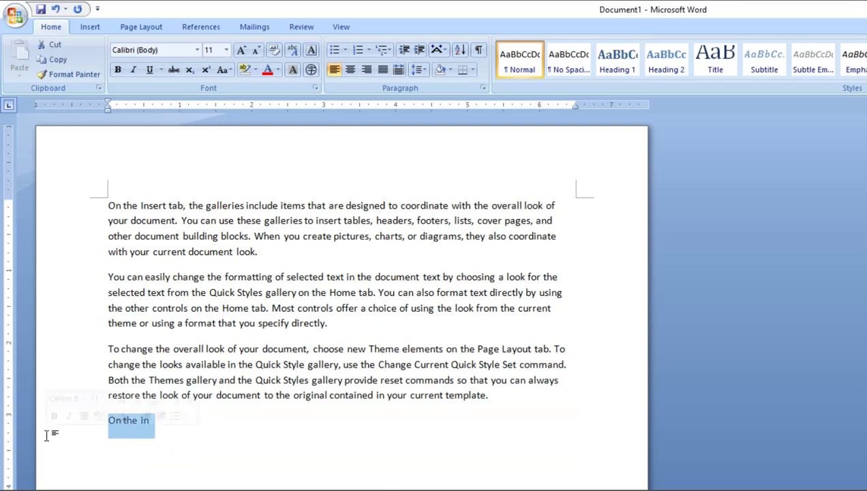
pyautogui.press('Delete')
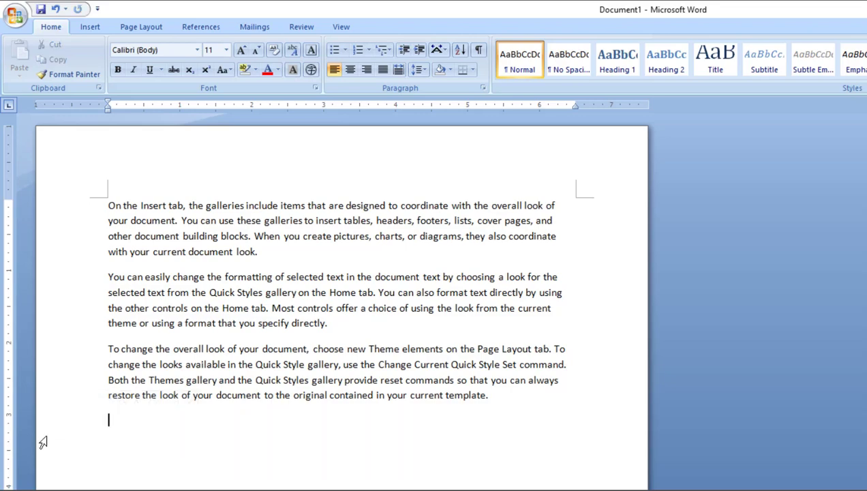
pyautogui.moveTo(261, 253)
pyautogui.mouseDown()
pyautogui.moveTo(117, 230)
pyautogui.moveTo(77, 210)
pyautogui.mouseUp()
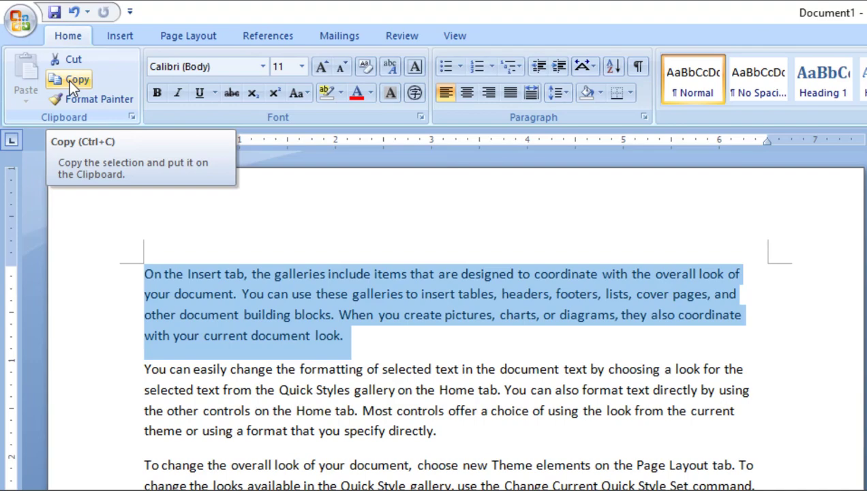
# Step: Copy the Insert tab galleries paragraph and paste it on the blank last line
pyautogui.click(69, 79)
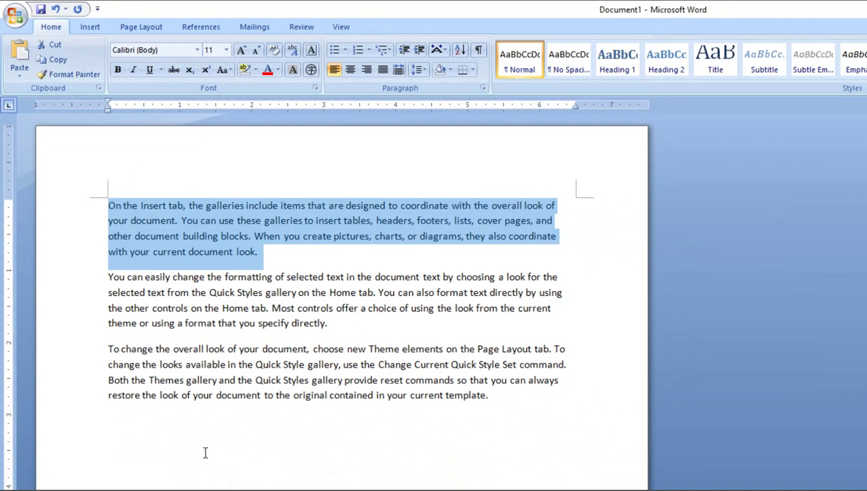
pyautogui.click(111, 420)
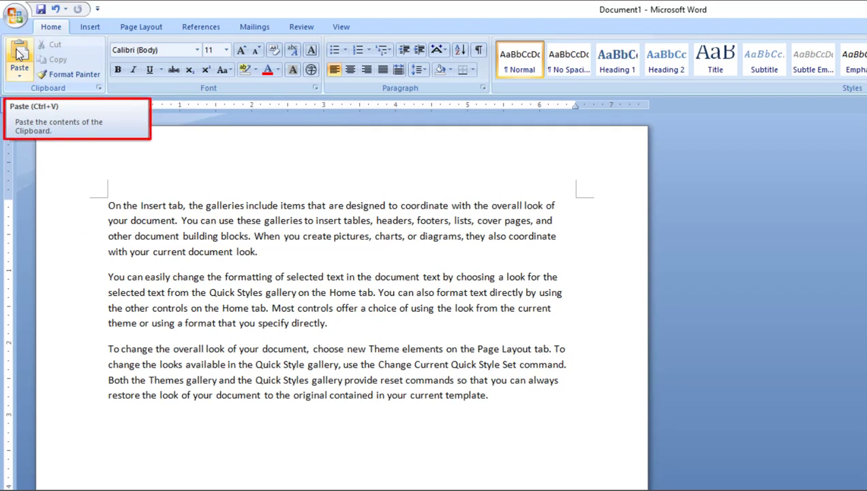
pyautogui.click(19, 55)
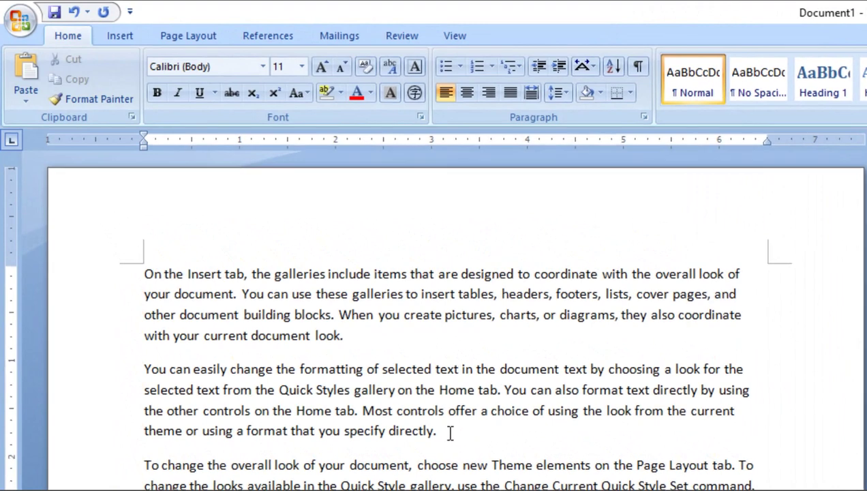
# Step: Copy the Quick Styles paragraph and paste it on the empty last line
pyautogui.moveTo(334, 323); pyautogui.dragTo(294, 309)
pyautogui.moveTo(392, 414); pyautogui.dragTo(146, 377)
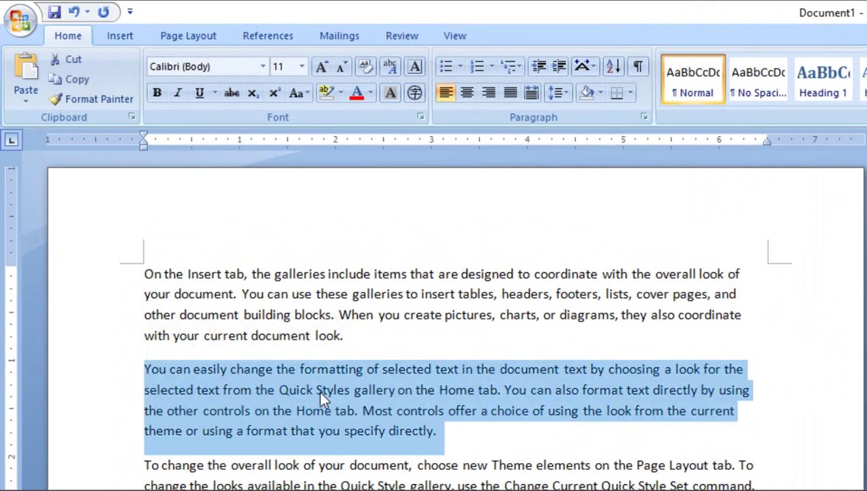
pyautogui.click(72, 79)
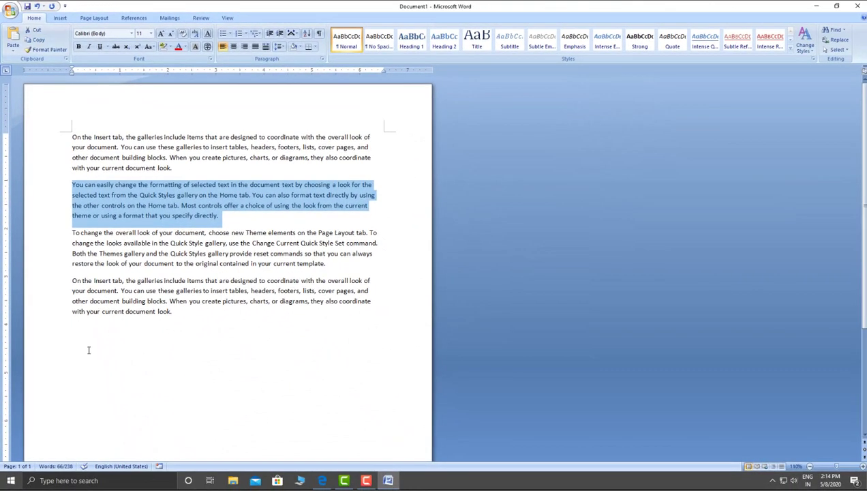
pyautogui.click(75, 330)
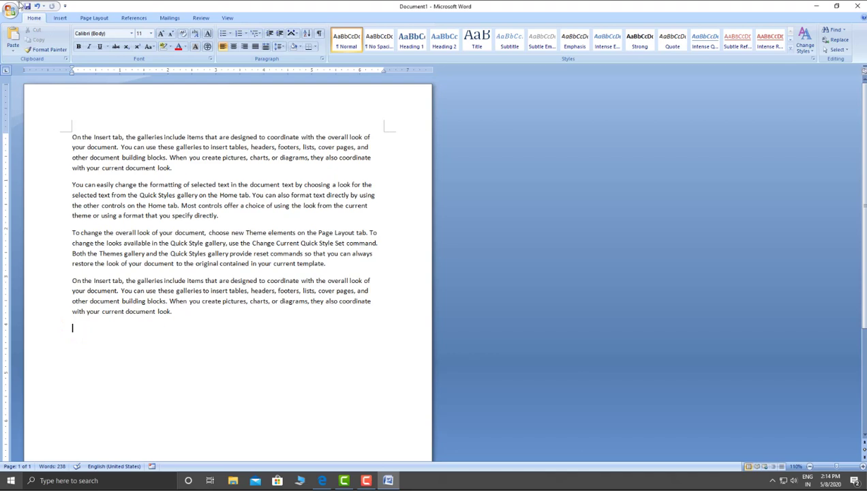
pyautogui.click(14, 35)
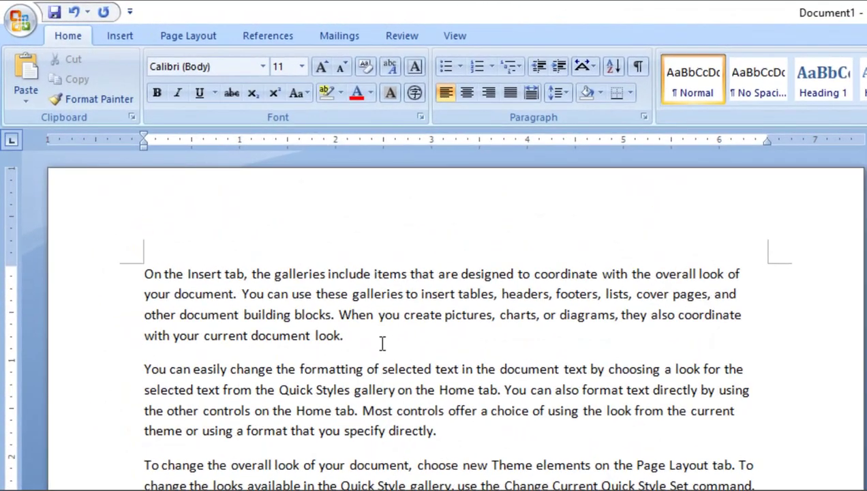
# Step: Select 'include' in the first line and paste it on the empty last line
pyautogui.click(373, 275)
pyautogui.moveTo(372, 275); pyautogui.dragTo(329, 273)
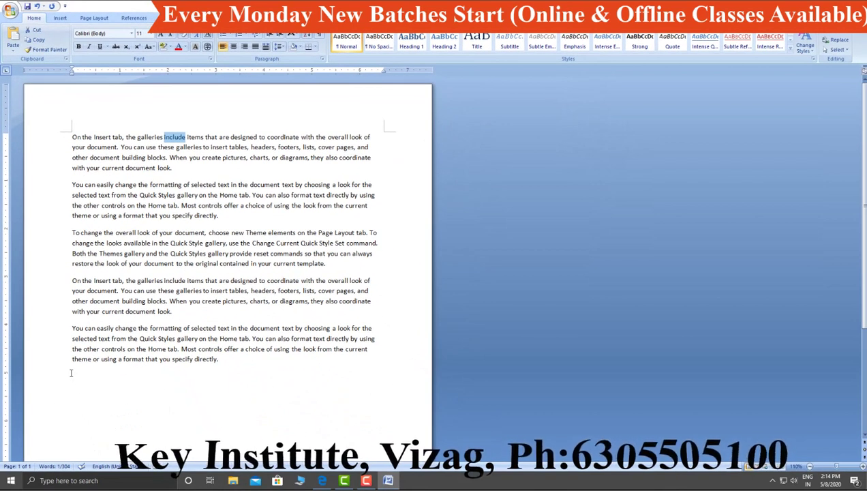
pyautogui.click(78, 377)
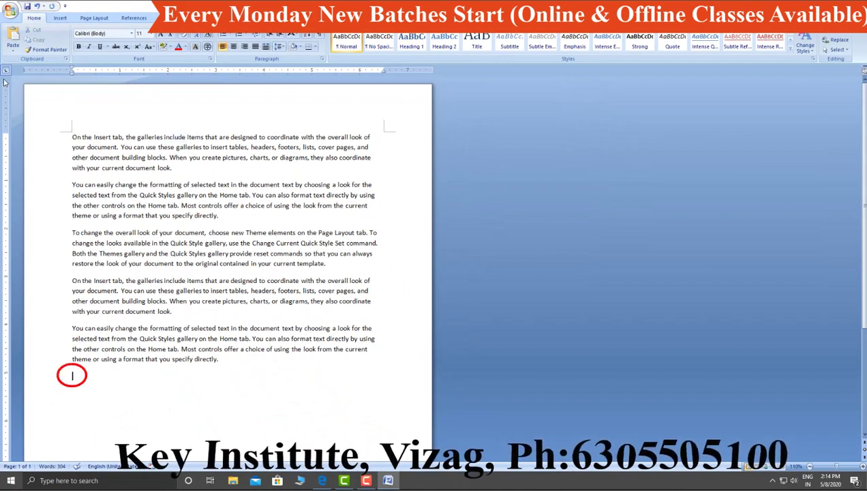
pyautogui.click(12, 39)
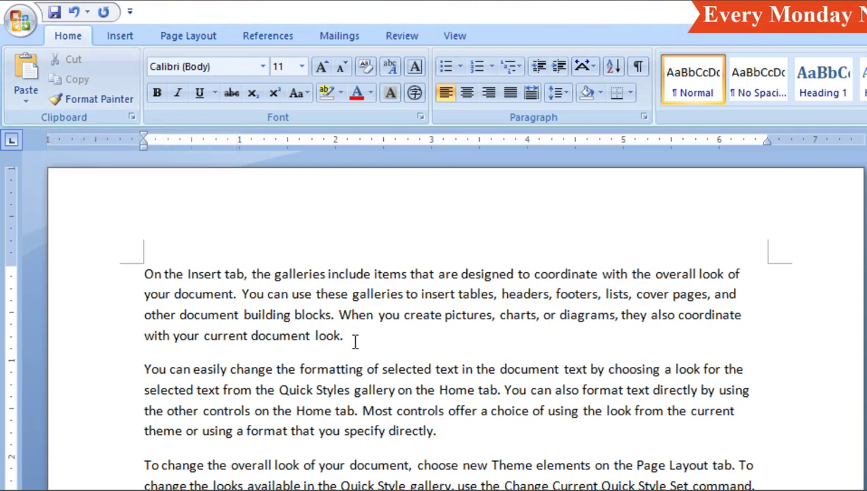
# Step: Cut the 'On the Insert tab' paragraph from the top and paste it below 'Include'
pyautogui.moveTo(345, 335); pyautogui.dragTo(139, 272)
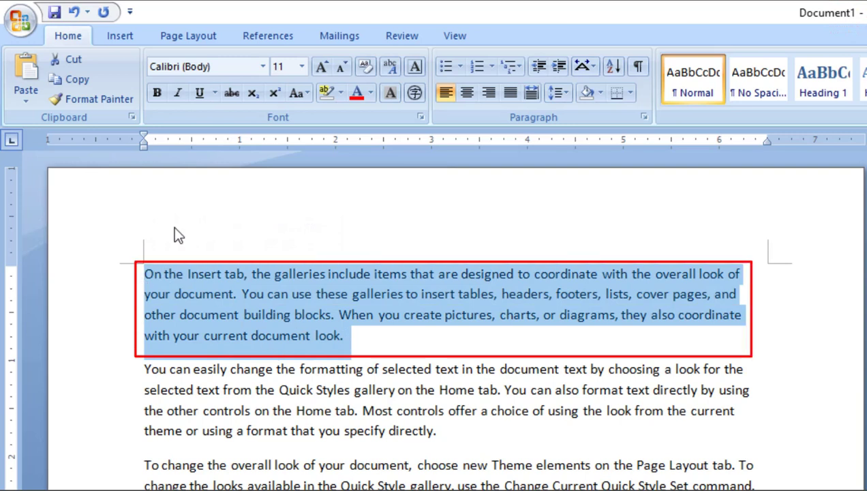
pyautogui.click(70, 63)
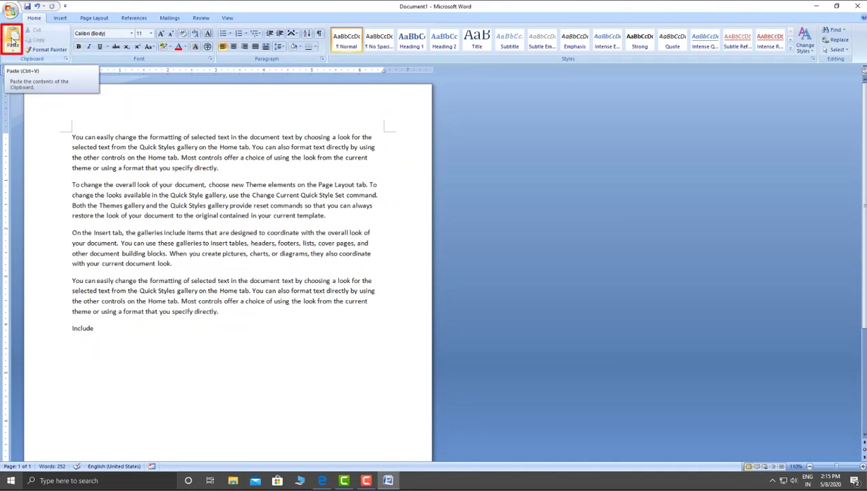
pyautogui.click(13, 40)
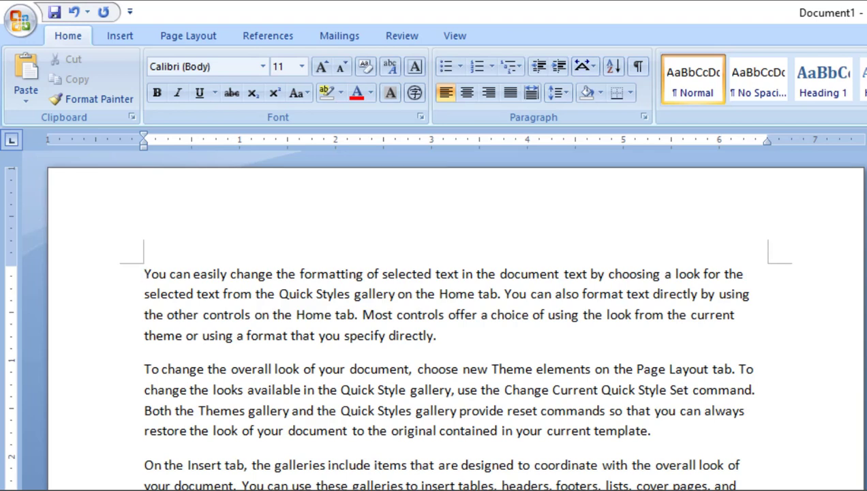
# Step: Duplicate the Quick Styles paragraph at the document's end using Ctrl+C and Ctrl+V
pyautogui.hotkey('shift', 'Down')
pyautogui.hotkey('shift', 'Down')
pyautogui.hotkey('shift', 'Down')
pyautogui.hotkey('shift', 'Down')
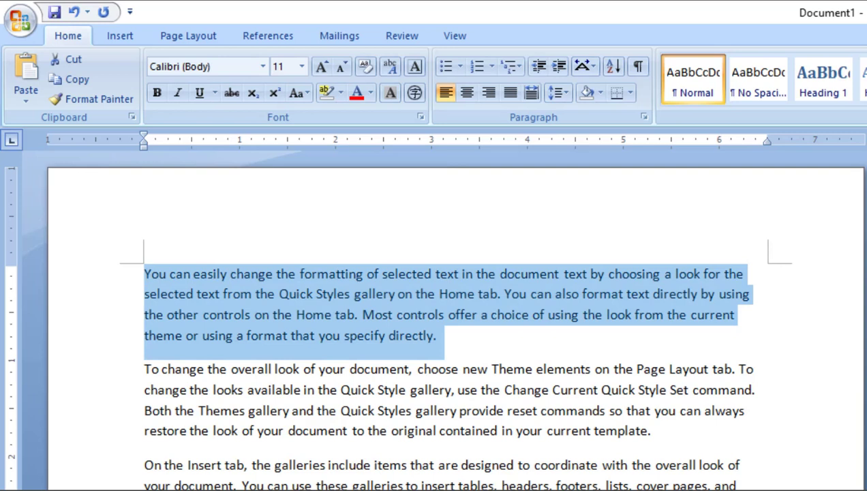
pyautogui.hotkey('ctrl', 'c')
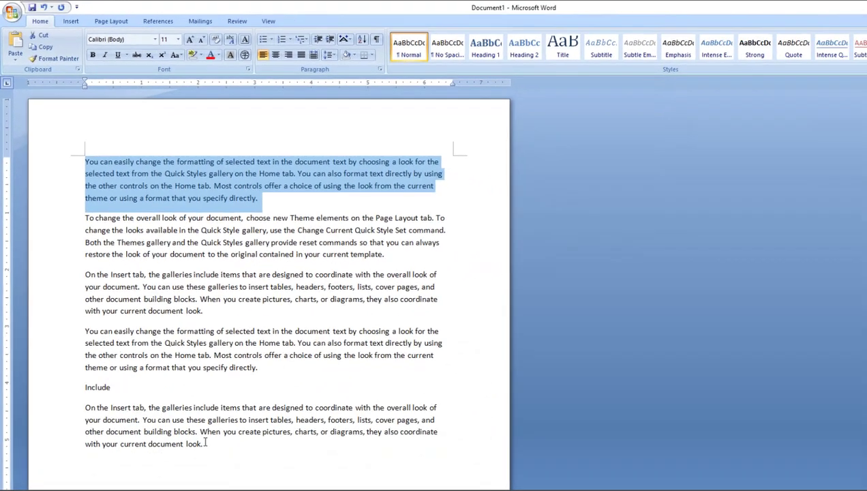
pyautogui.click(174, 375)
pyautogui.press('Down')
pyautogui.press('Down')
pyautogui.press('Down')
pyautogui.press('Down')
pyautogui.press('Down')
pyautogui.press('Down')
pyautogui.press('Down')
pyautogui.press('Down')
pyautogui.press('Down')
pyautogui.press('Down')
pyautogui.press('Down')
pyautogui.press('Down')
pyautogui.press('Down')
pyautogui.press('Down')
pyautogui.press('Down')
pyautogui.press('Down')
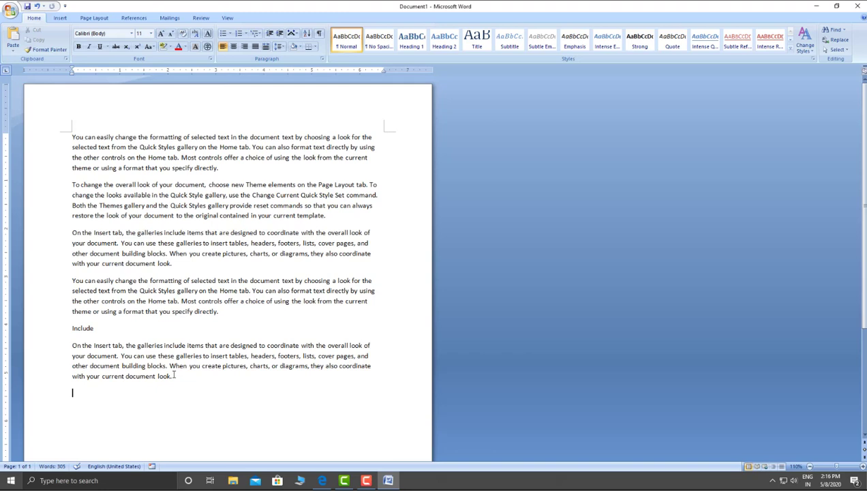
pyautogui.hotkey('ctrl', 'v')
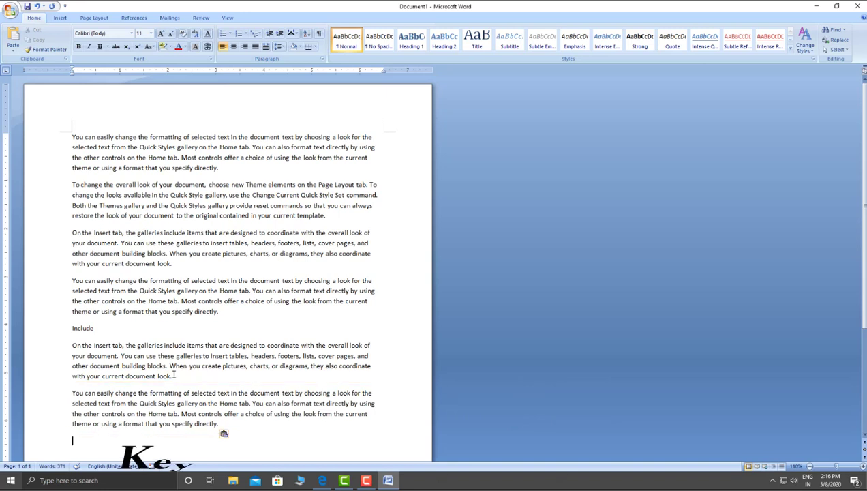
pyautogui.press('Up')
pyautogui.press('Up')
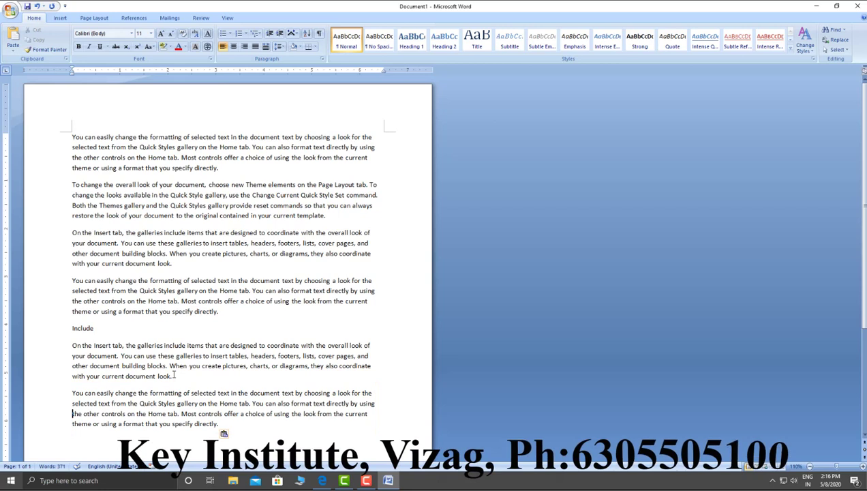
pyautogui.press('Up')
pyautogui.press('Up')
pyautogui.press('Up')
pyautogui.press('Up')
pyautogui.press('Up')
pyautogui.press('Up')
# Step: Cut the 'To change the overall look' paragraph with Ctrl+X and paste it at the document's end
pyautogui.press('Down')
pyautogui.press('Down')
pyautogui.press('Down')
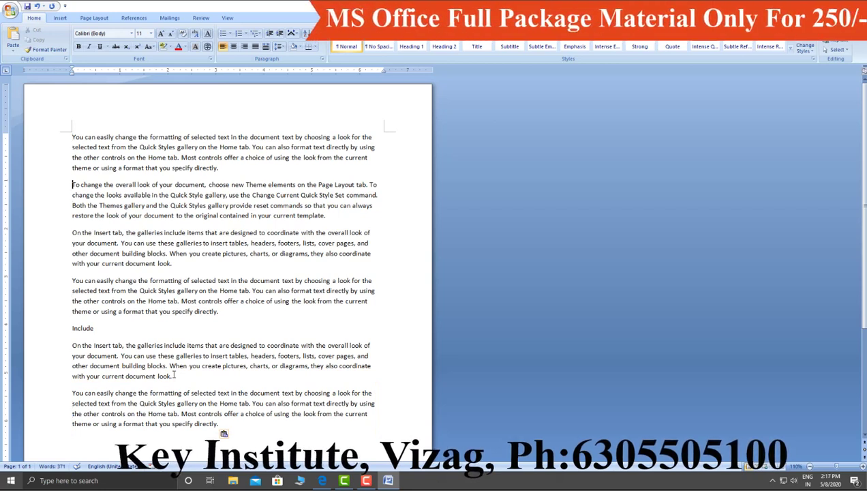
pyautogui.hotkey('shift', 'Down')
pyautogui.hotkey('shift', 'Down')
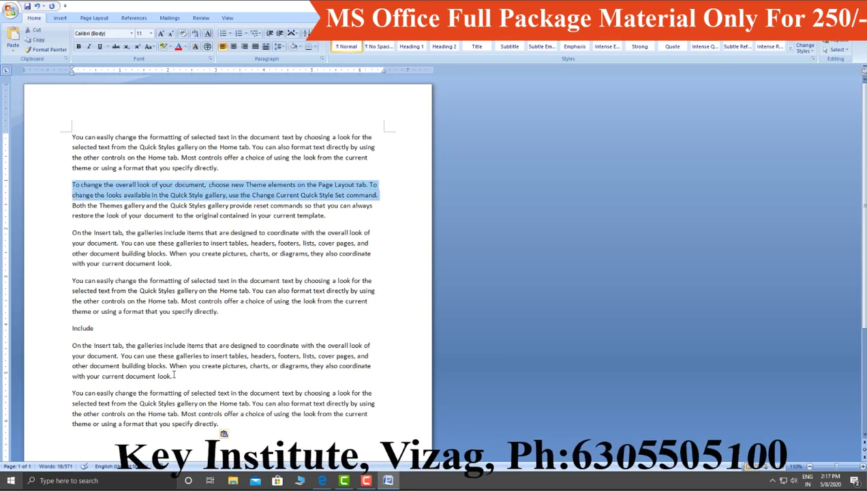
pyautogui.hotkey('shift', 'Down')
pyautogui.hotkey('shift', 'Down')
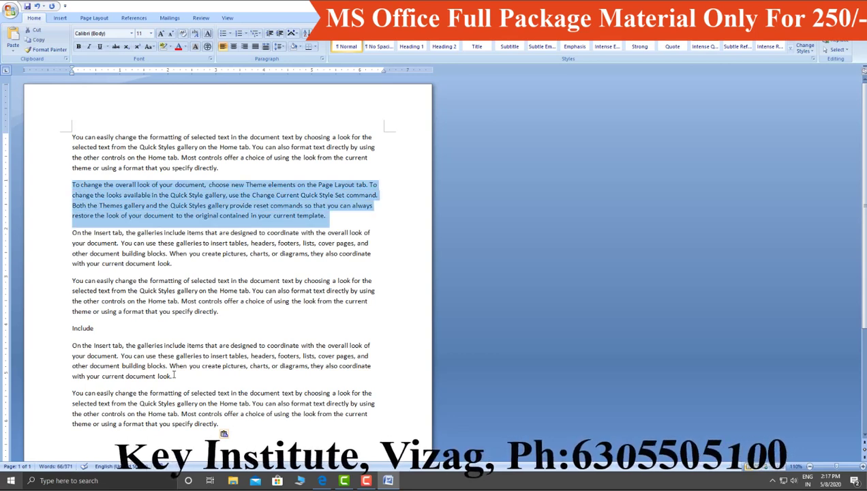
pyautogui.hotkey('ctrl', 'x')
pyautogui.press('Delete')
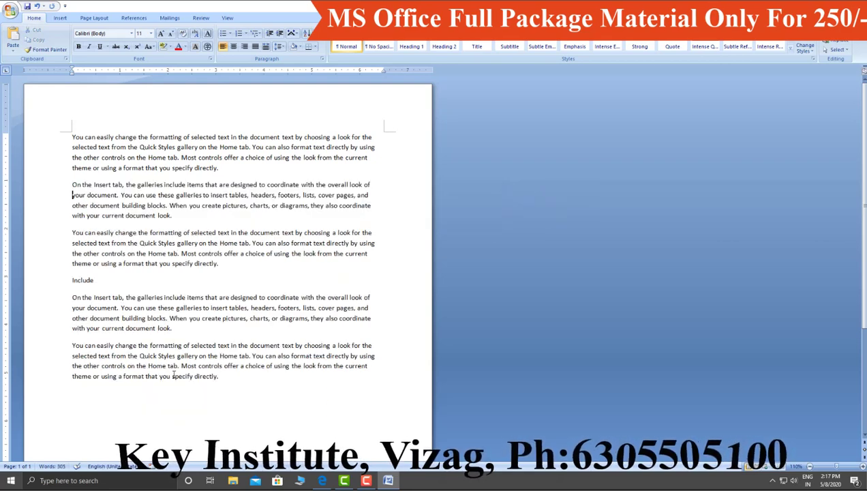
pyautogui.hotkey('ctrl', 'End')
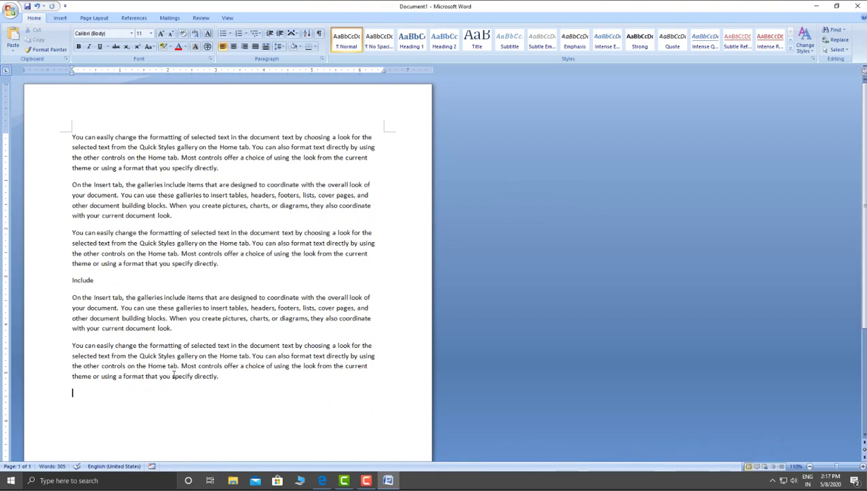
pyautogui.hotkey('ctrl', 'v')
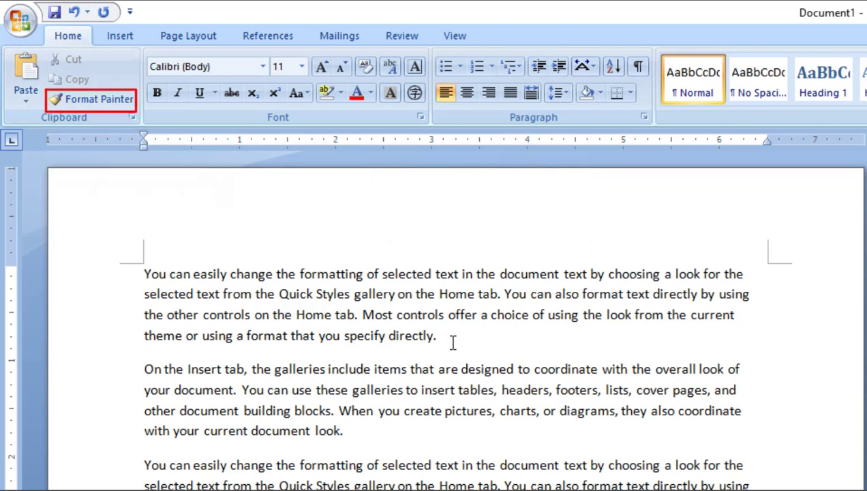
# Step: Place the insertion point right after the first paragraph
pyautogui.click(438, 336)
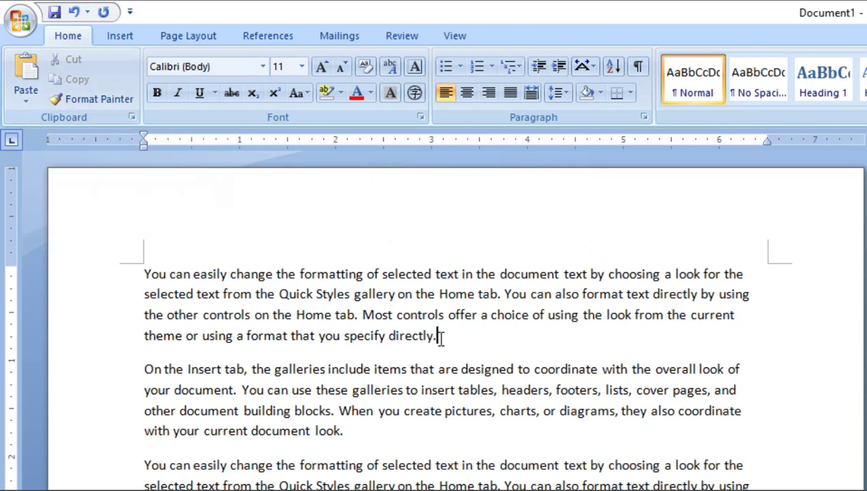
# Step: Format the opening Quick Styles paragraph as red, bold, italic Algerian
pyautogui.moveTo(439, 336); pyautogui.dragTo(145, 273)
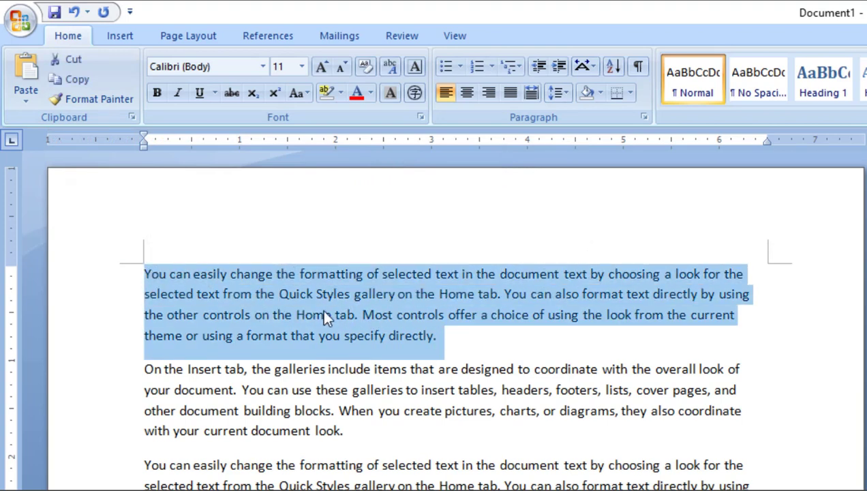
pyautogui.click(263, 66)
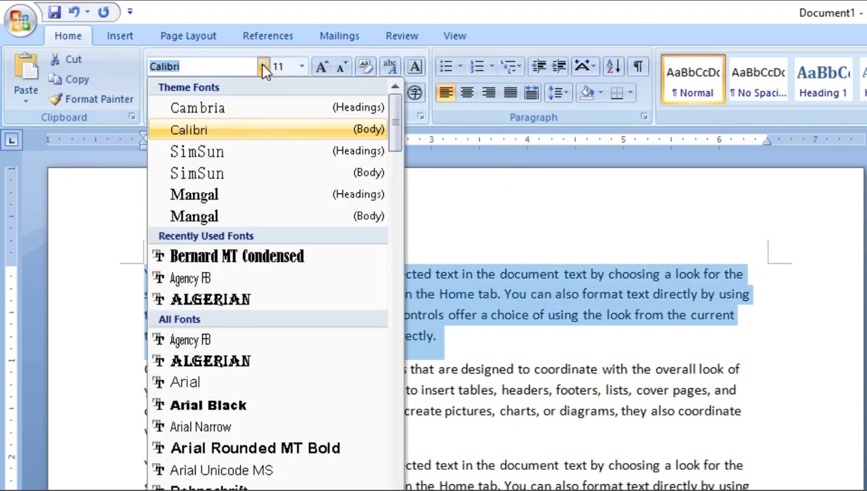
pyautogui.click(226, 298)
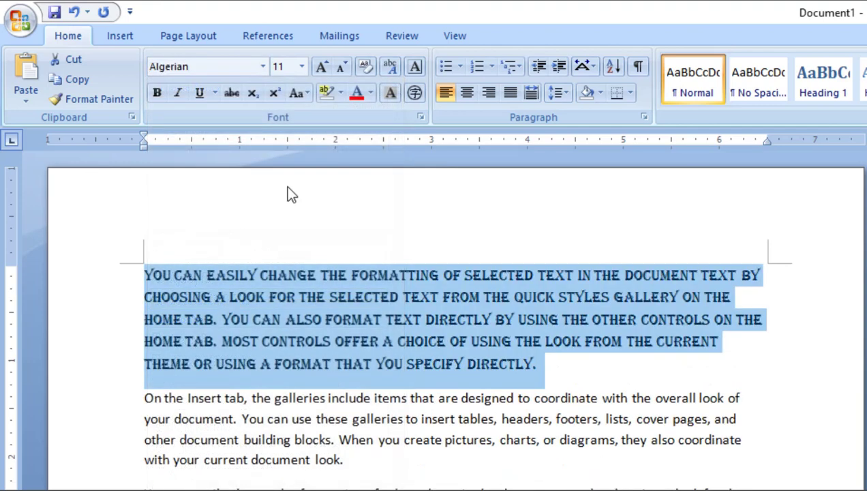
pyautogui.click(357, 95)
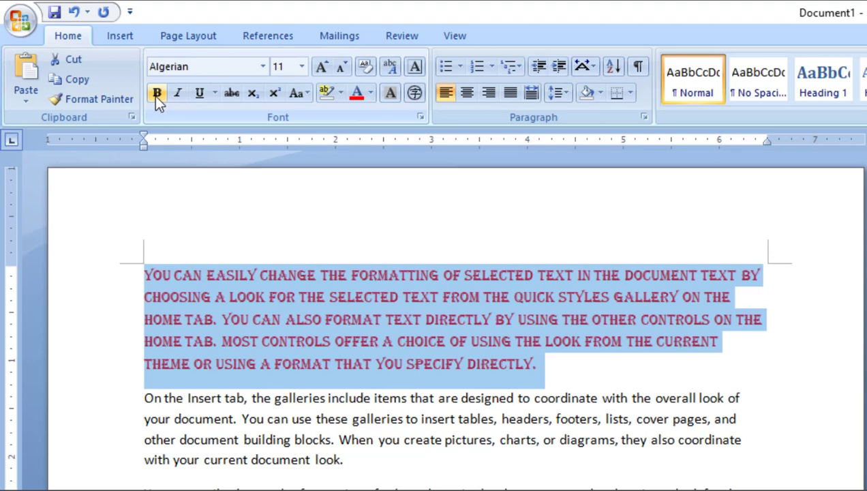
pyautogui.click(156, 94)
pyautogui.click(176, 96)
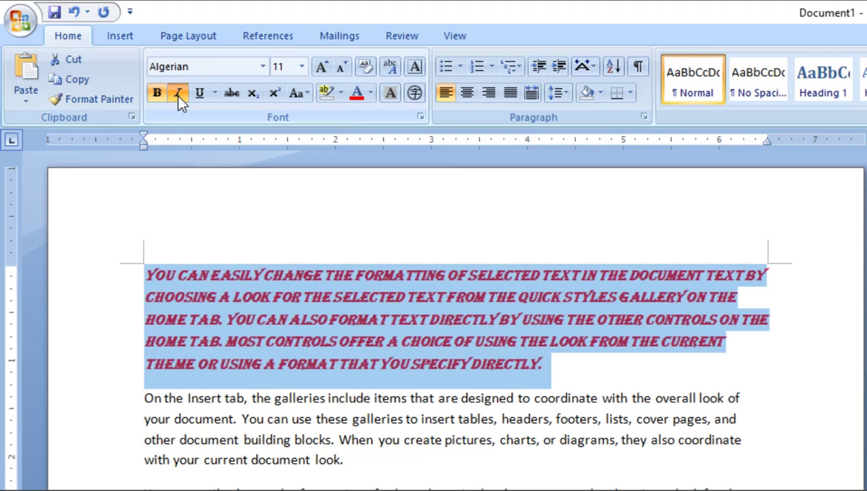
pyautogui.click(629, 382)
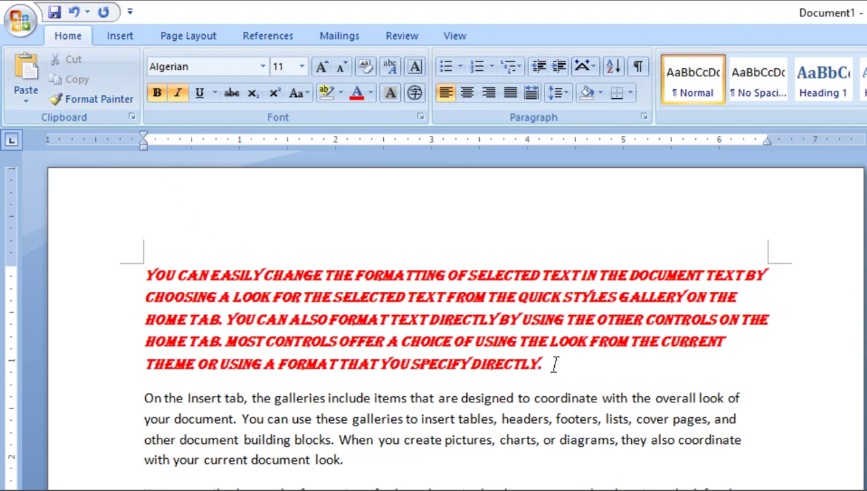
# Step: Use Format Painter to copy the red bold italic Algerian look onto the 'On the Insert tab' paragraph
pyautogui.moveTo(547, 364); pyautogui.dragTo(148, 275)
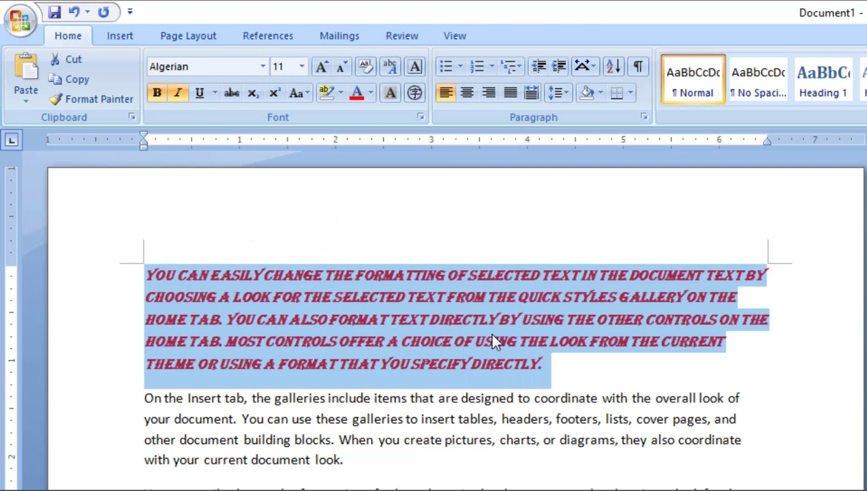
pyautogui.click(88, 98)
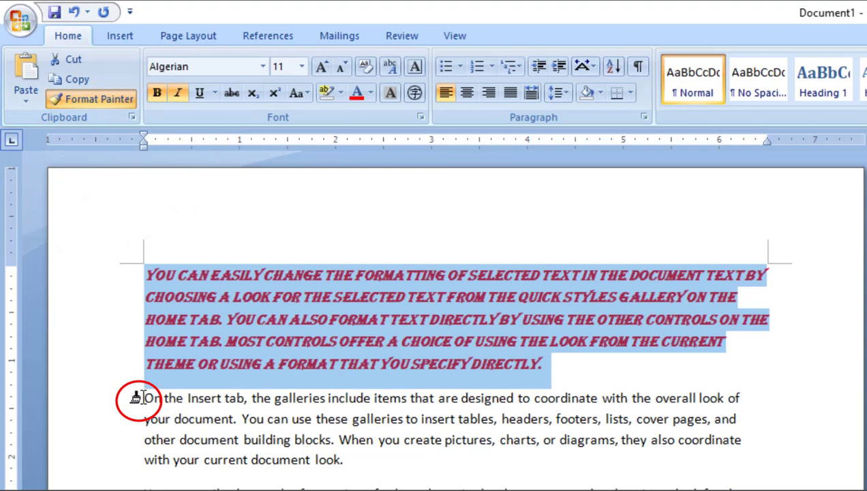
pyautogui.moveTo(136, 397); pyautogui.dragTo(346, 462)
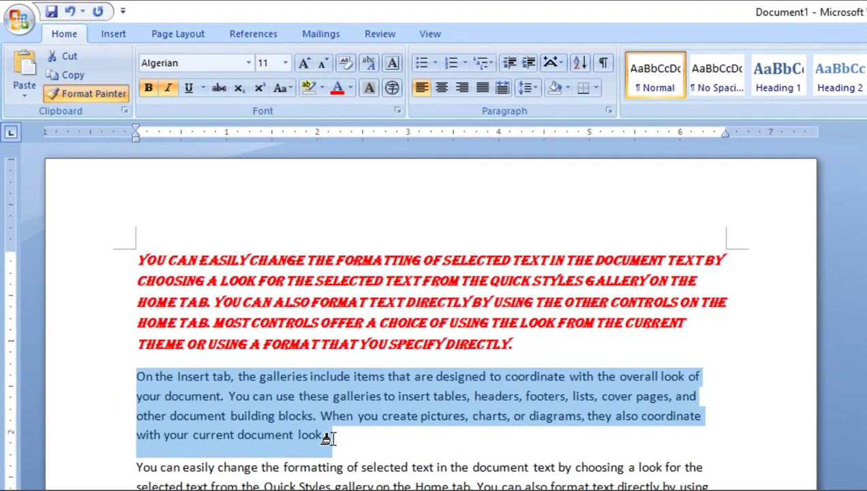
pyautogui.moveTo(347, 463); pyautogui.dragTo(347, 464)
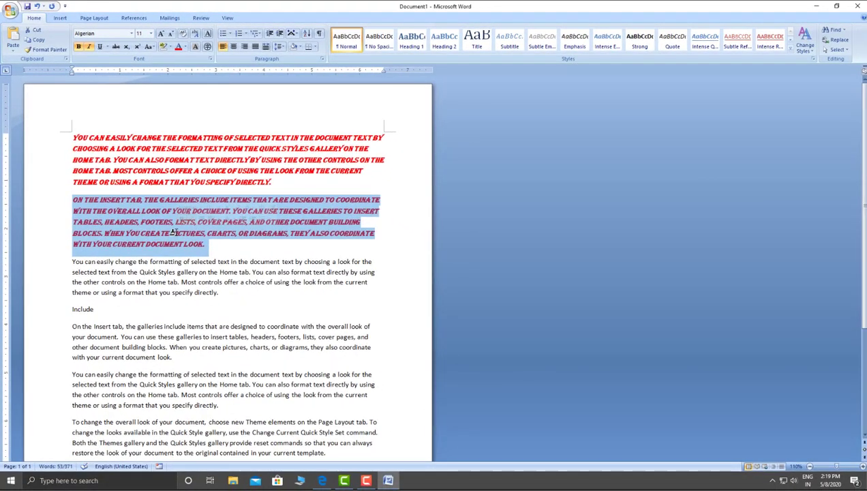
# Step: Format-paint the second paragraph's red bold italic Algerian style onto all paragraphs down to the 'To change' paragraph
pyautogui.click(264, 148)
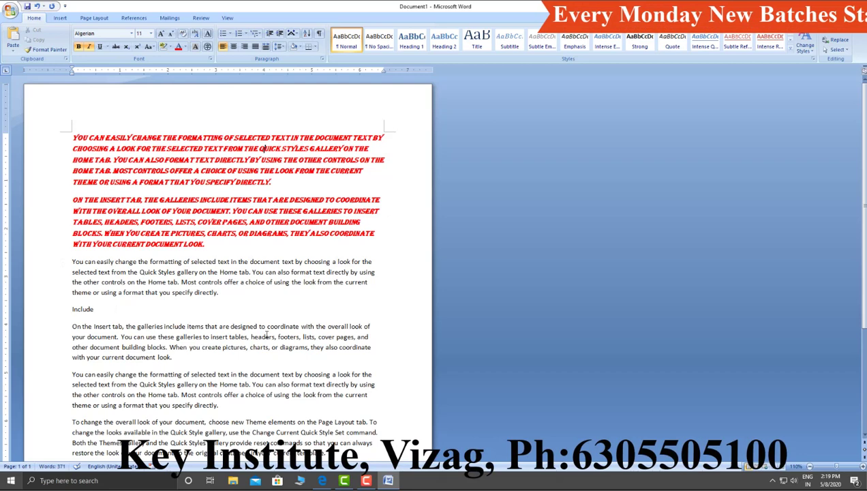
pyautogui.tripleClick(215, 244)
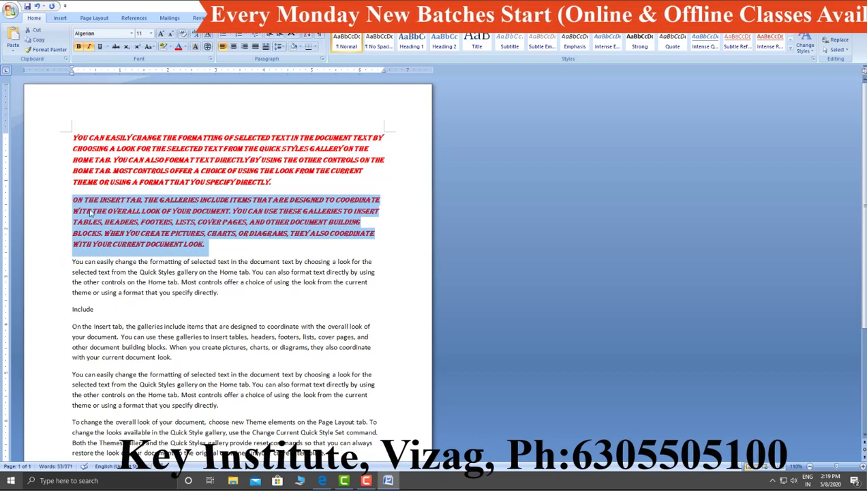
pyautogui.click(46, 49)
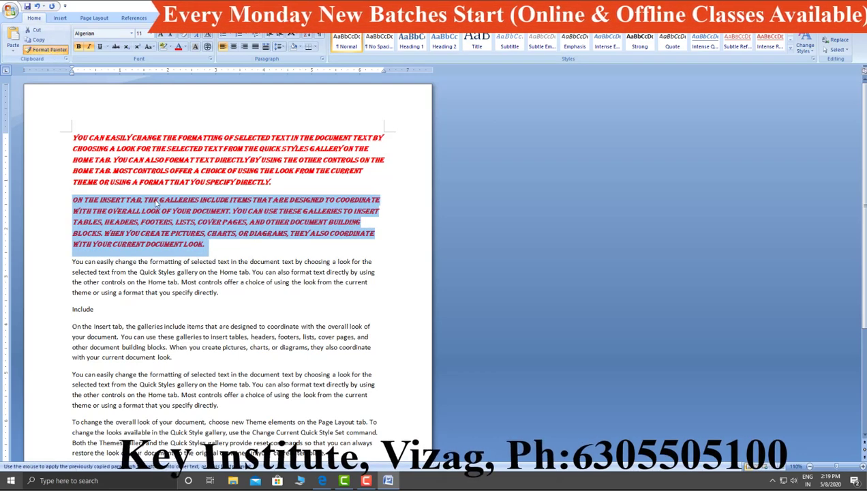
pyautogui.moveTo(74, 262)
pyautogui.mouseDown()
pyautogui.moveTo(145, 328)
pyautogui.moveTo(380, 453)
pyautogui.mouseUp()
pyautogui.scroll(-4, 362, 422)
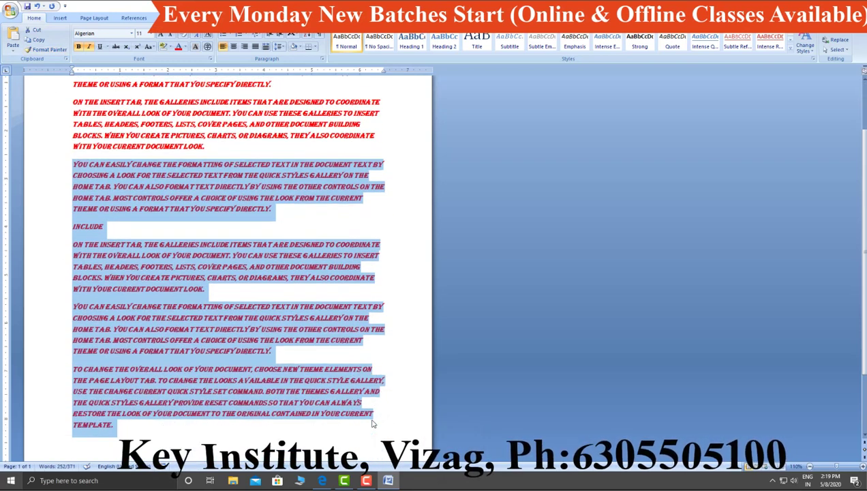
pyautogui.click(345, 329)
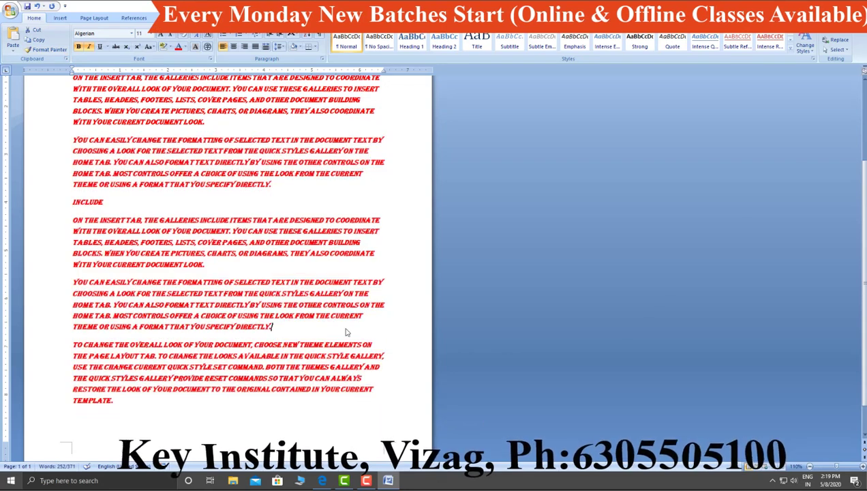
pyautogui.scroll(4, 218, 366)
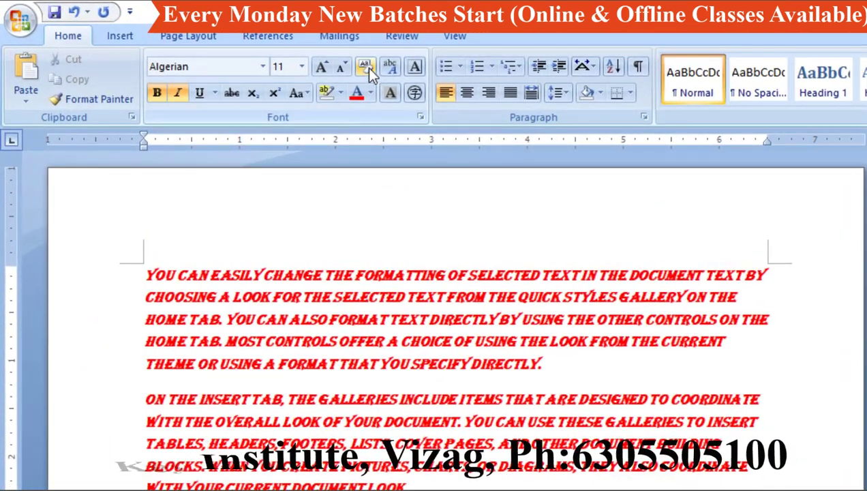
# Step: Clear formatting from the whole document back to plain Calibri 11 pt, then reselect the first paragraph
pyautogui.click(367, 67)
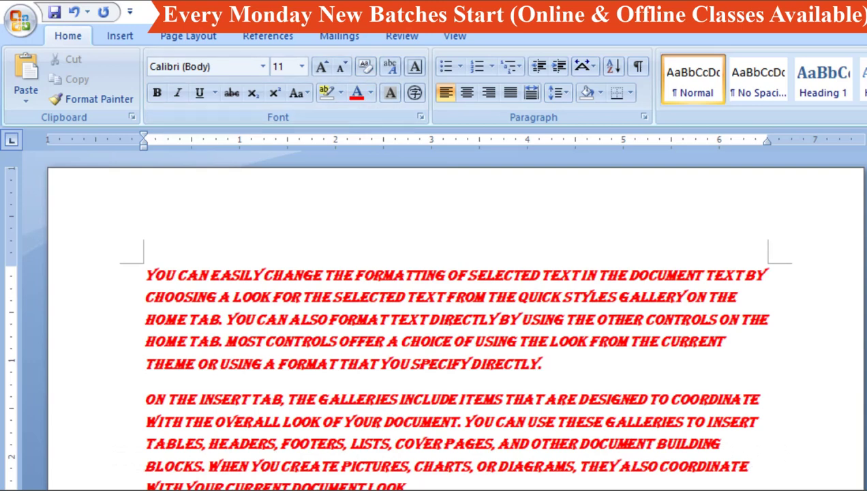
pyautogui.hotkey('ctrl', 'a')
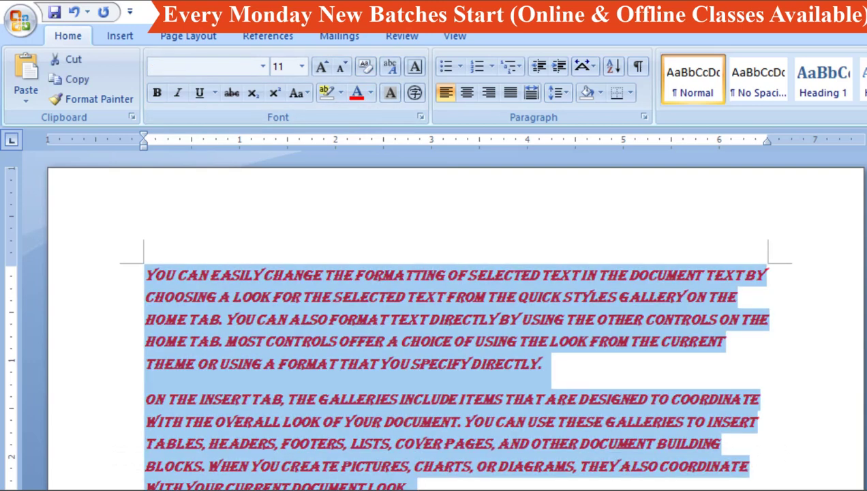
pyautogui.click(366, 67)
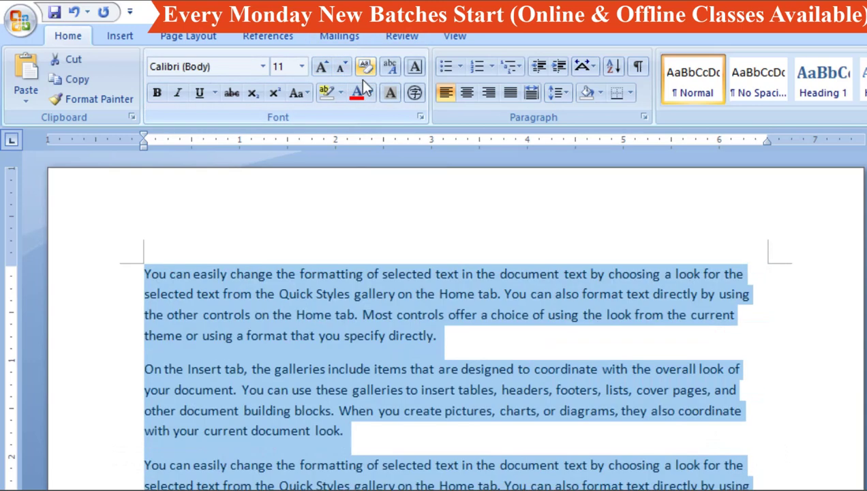
pyautogui.press('Left')
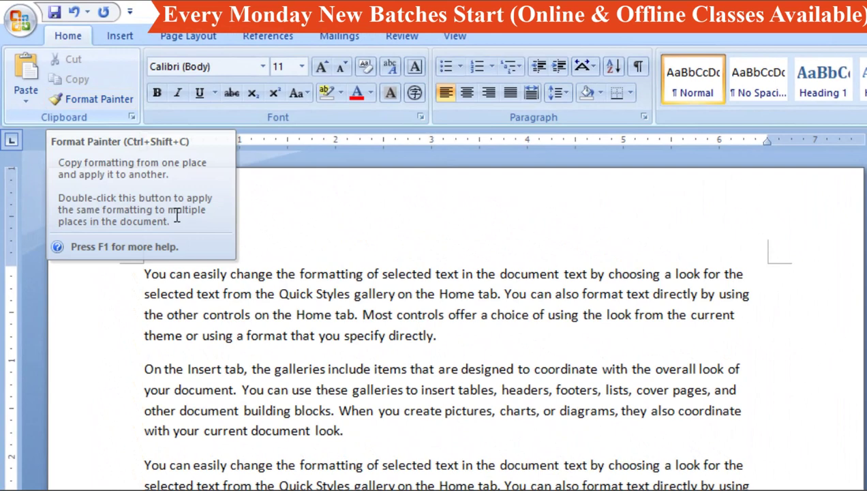
pyautogui.moveTo(439, 337); pyautogui.dragTo(139, 264)
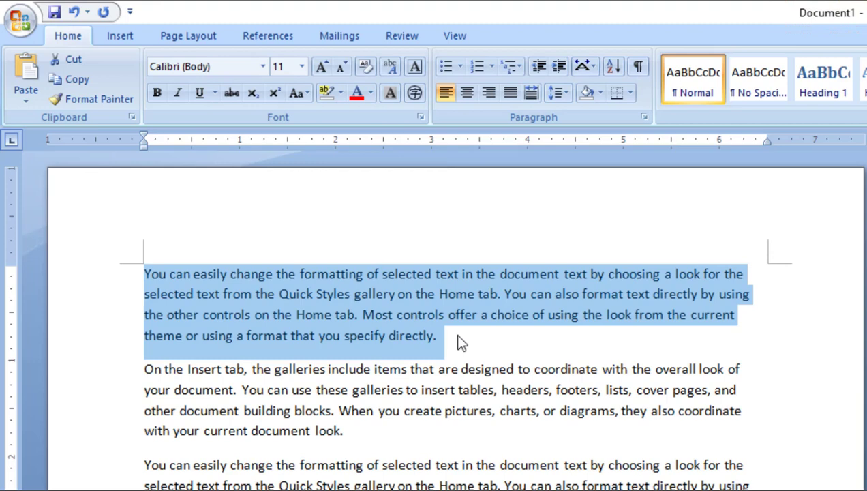
# Step: Make the first paragraph bold, italic, red Arial Rounded MT Bold
pyautogui.click(156, 94)
pyautogui.click(174, 94)
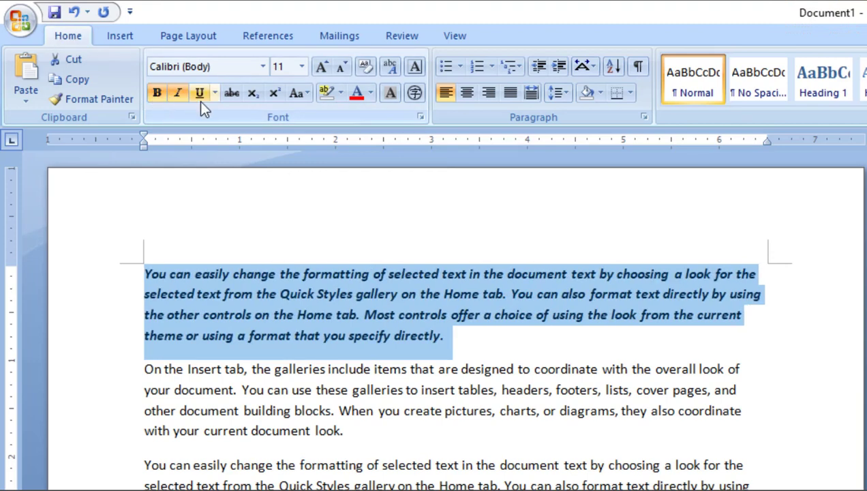
pyautogui.click(360, 102)
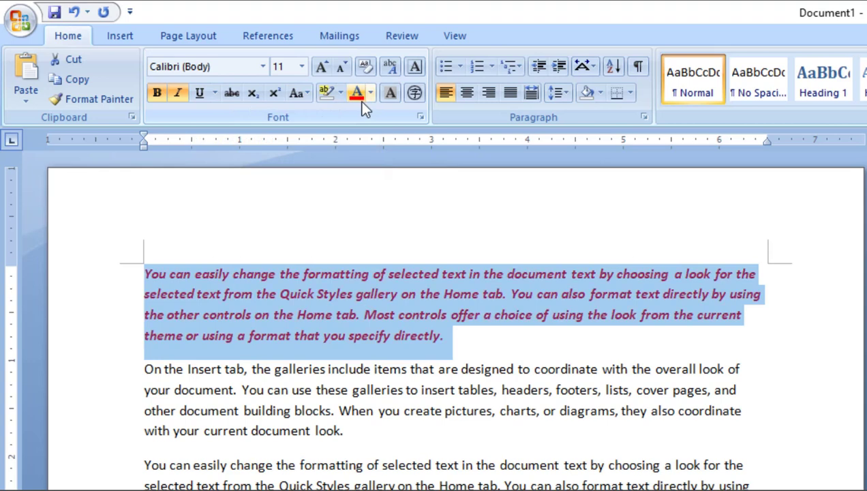
pyautogui.click(263, 69)
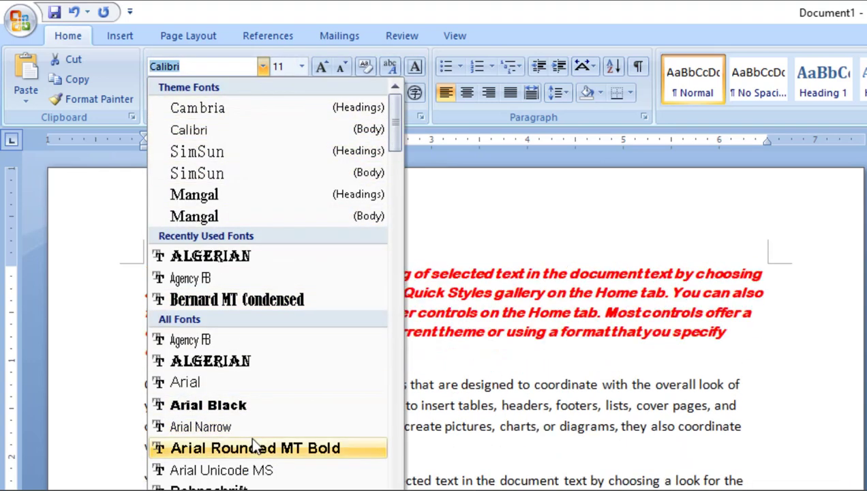
pyautogui.click(253, 447)
# Step: Reselect the first paragraph and copy its formatting with Ctrl+Shift+C
pyautogui.click(259, 366)
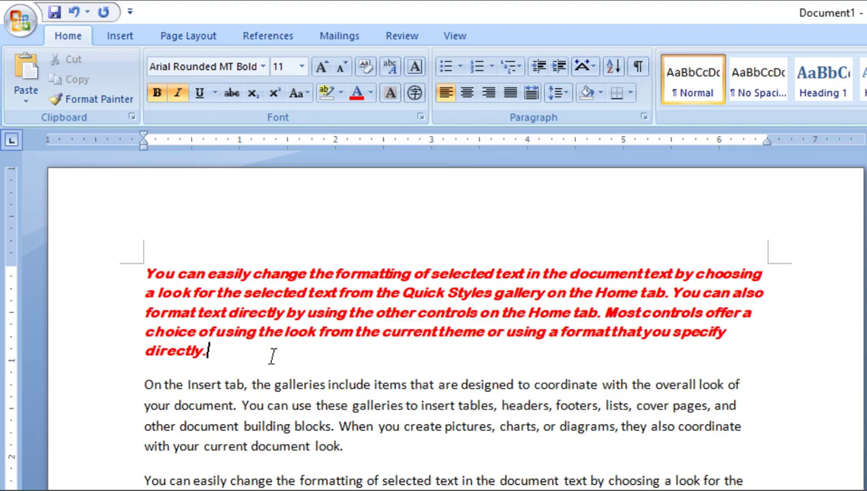
pyautogui.hotkey('shift', 'Up')
pyautogui.hotkey('shift', 'Up')
pyautogui.hotkey('shift', 'Up')
pyautogui.hotkey('shift', 'Up')
pyautogui.hotkey('shift', 'Left')
pyautogui.hotkey('shift', 'Left')
pyautogui.hotkey('shift', 'Left')
pyautogui.hotkey('shift', 'Left')
pyautogui.hotkey('shift', 'Left')
pyautogui.hotkey('shift', 'Left')
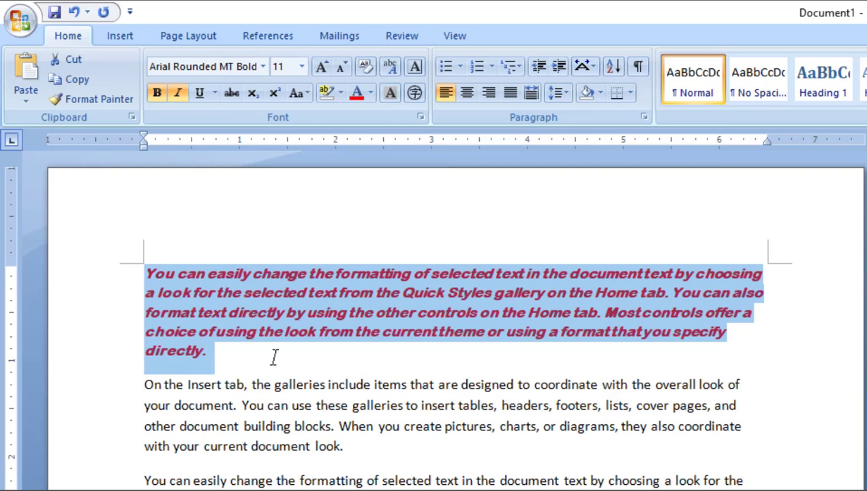
pyautogui.hotkey('ctrl', 'shift', 'c')
pyautogui.click(274, 357)
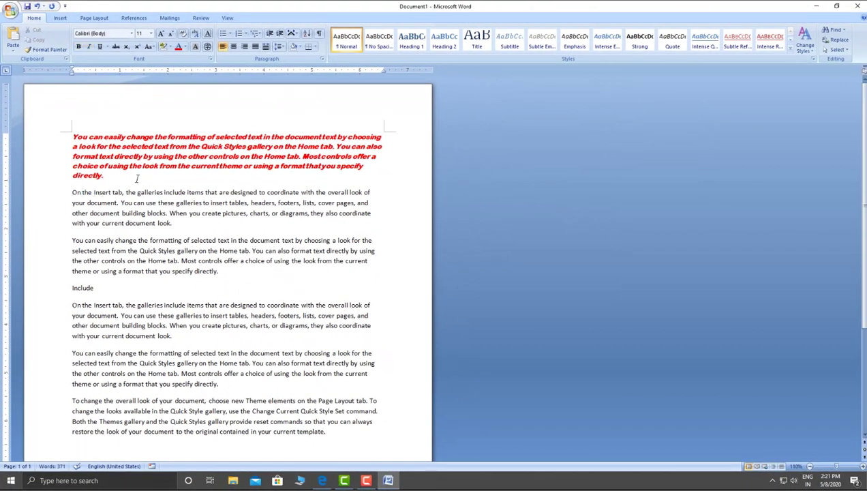
# Step: Select all paragraphs below the first to the document end and paste the formatting with Ctrl+Shift+V
pyautogui.hotkey('shift', 'Down')
pyautogui.hotkey('shift', 'Down')
pyautogui.hotkey('shift', 'Down')
pyautogui.hotkey('shift', 'Down')
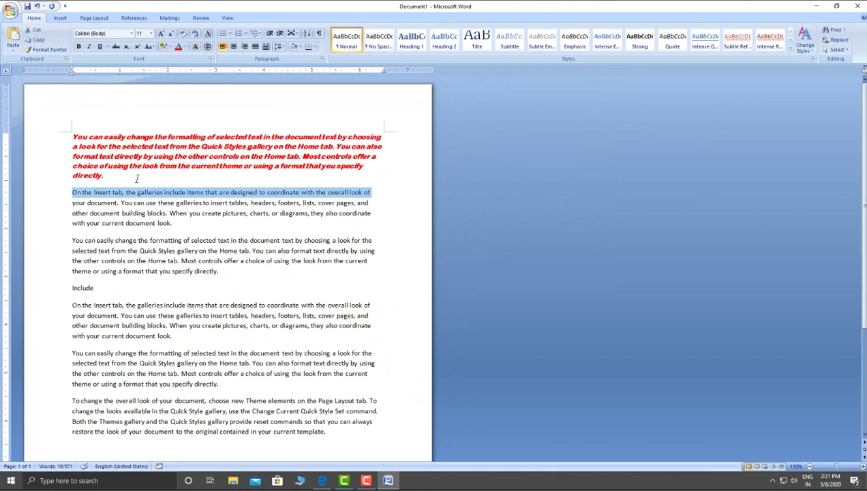
pyautogui.hotkey('shift', 'Down')
pyautogui.hotkey('shift', 'Down')
pyautogui.hotkey('shift', 'Down')
pyautogui.hotkey('shift', 'Down')
pyautogui.hotkey('shift', 'Down')
pyautogui.hotkey('shift', 'Down')
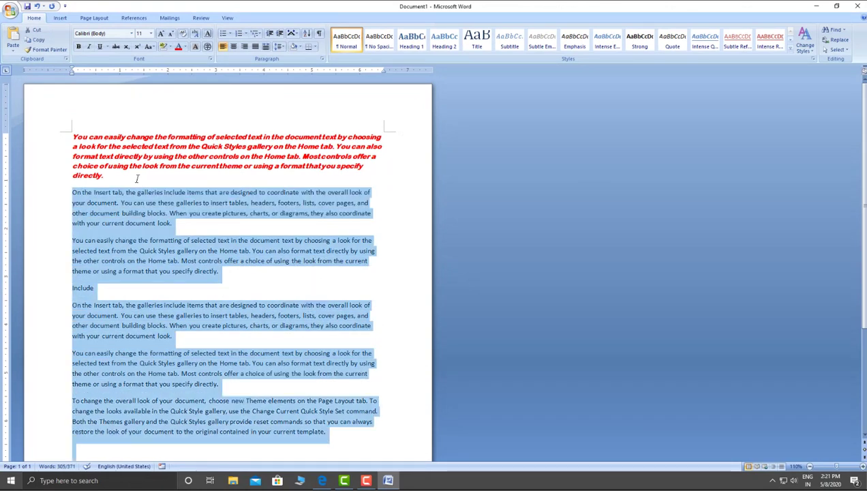
pyautogui.hotkey('shift', 'Up')
pyautogui.hotkey('shift', 'Down')
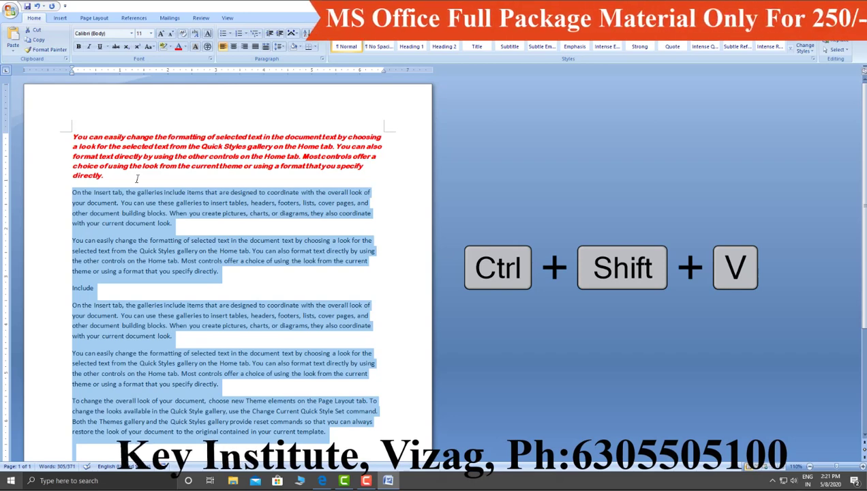
pyautogui.hotkey('ctrl', 'shift', 'v')
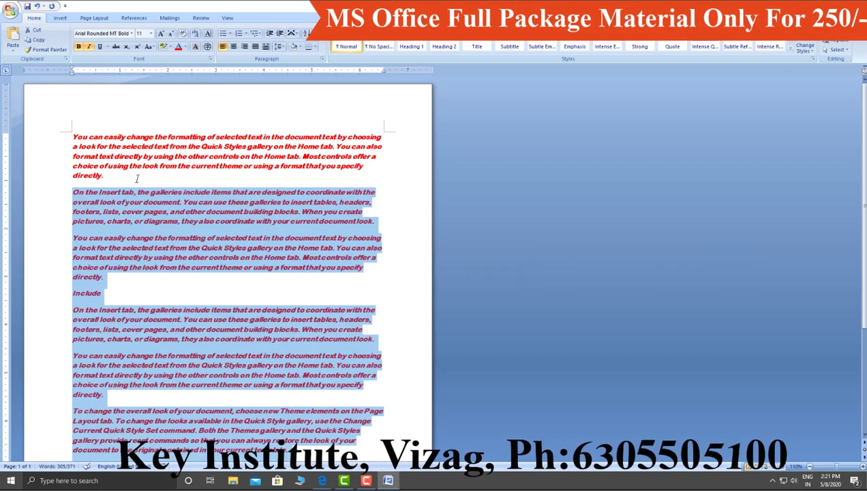
pyautogui.click(125, 168)
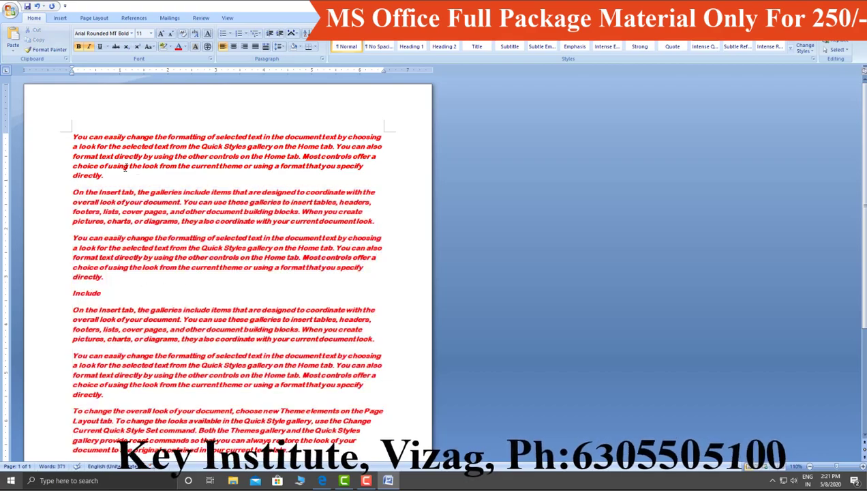